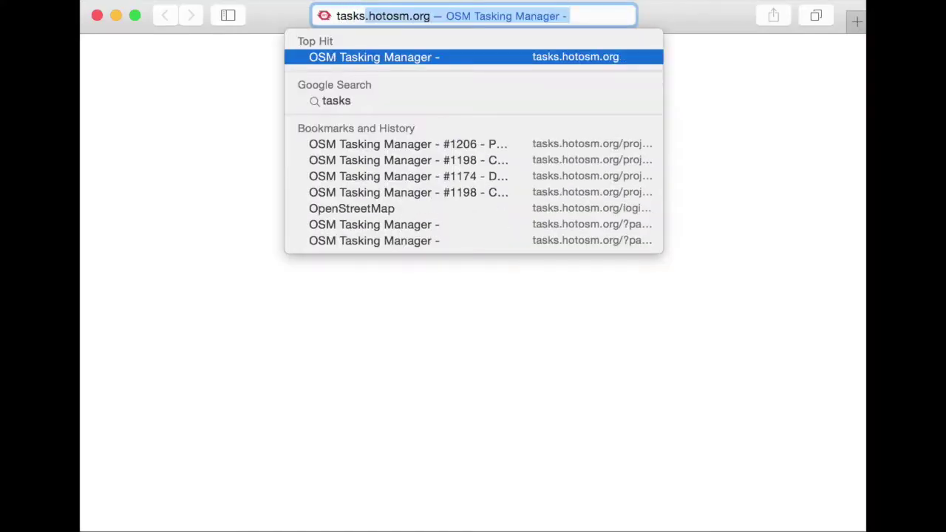
# Load the Tasking Manager, log in with OpenStreetMap, and grant it access to the account.
pyautogui.press('Return')
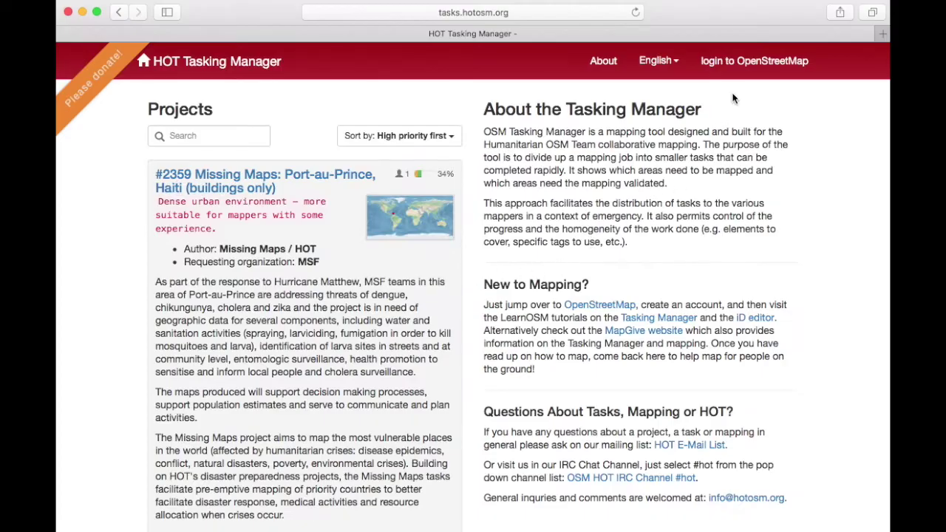
pyautogui.click(744, 65)
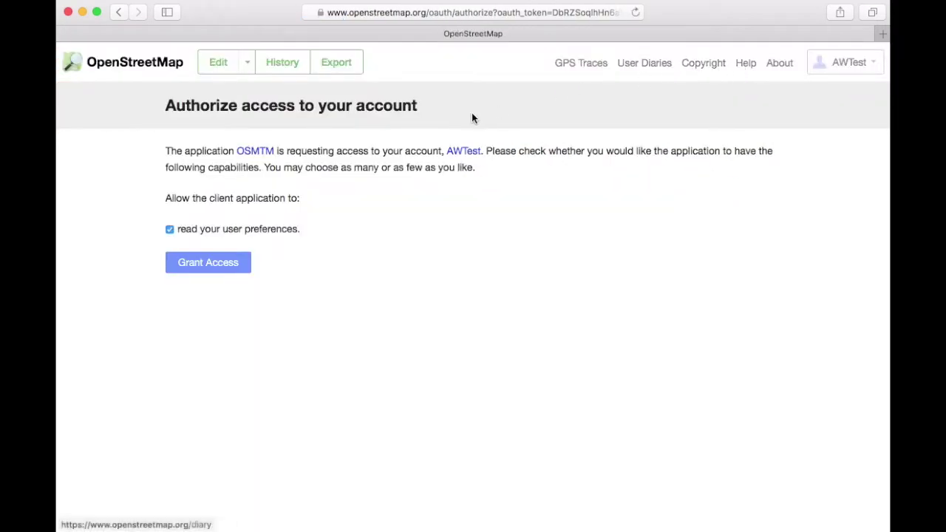
pyautogui.click(198, 267)
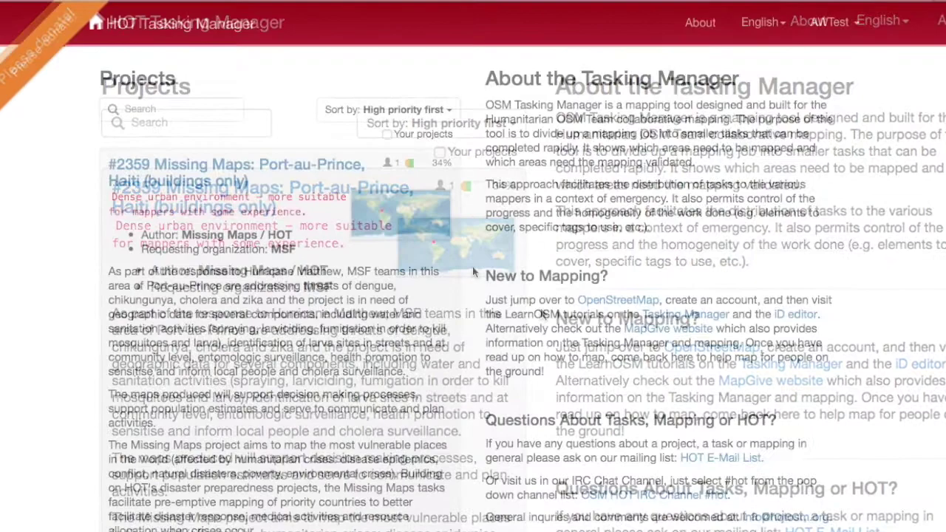
# Scroll down the high-priority project list and open the #2357 Porativu_Pattu project.
pyautogui.scroll(-10, 473, 273)
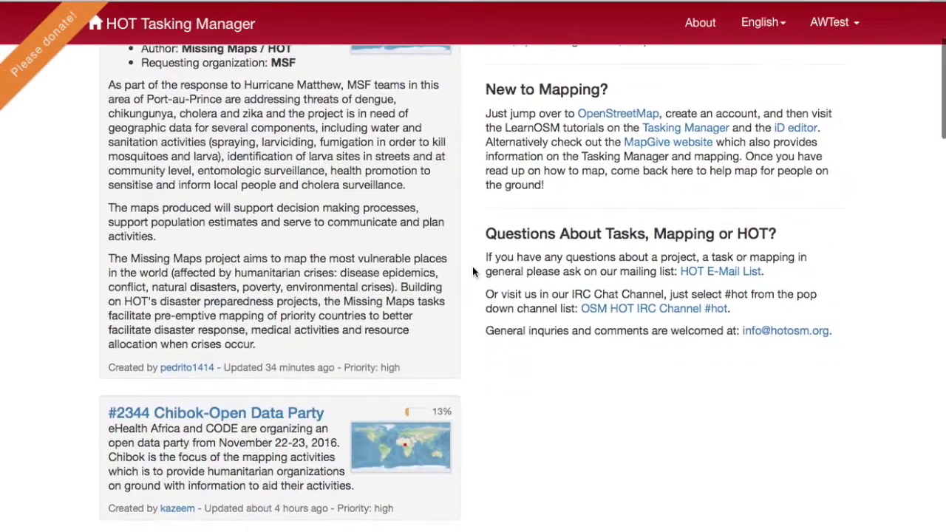
pyautogui.scroll(-3, 473, 273)
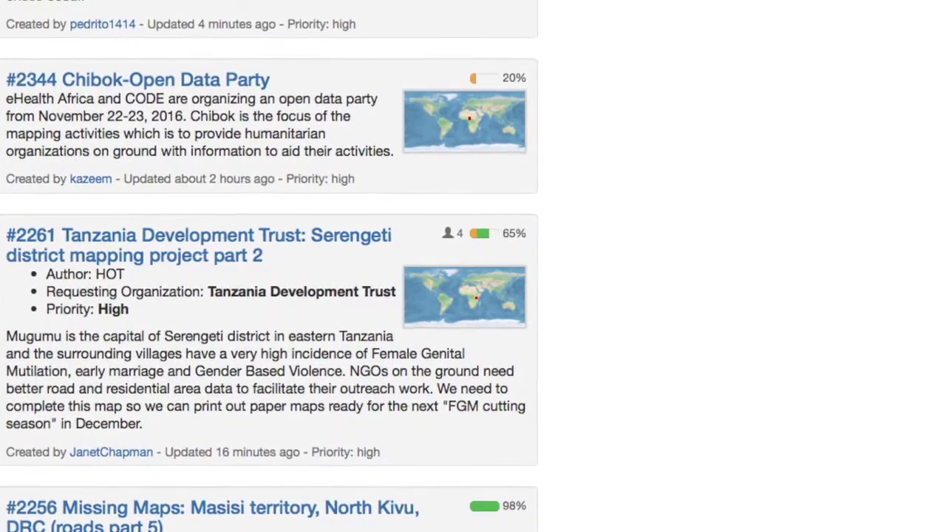
pyautogui.scroll(-10, 473, 272)
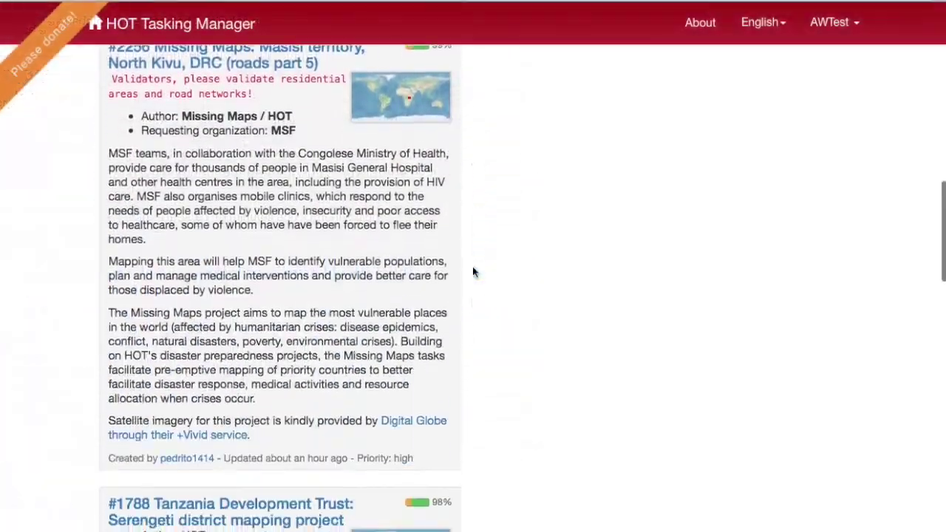
pyautogui.scroll(-12, 473, 272)
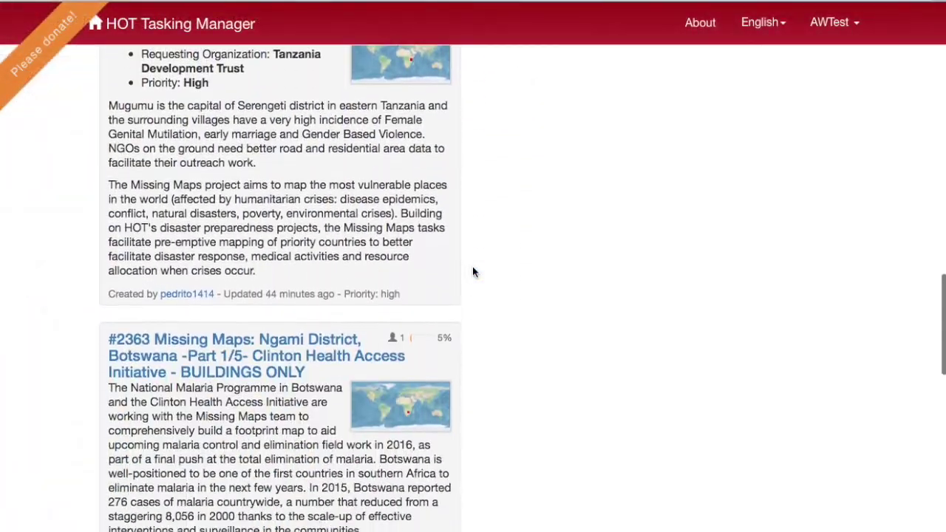
pyautogui.scroll(-5, 473, 272)
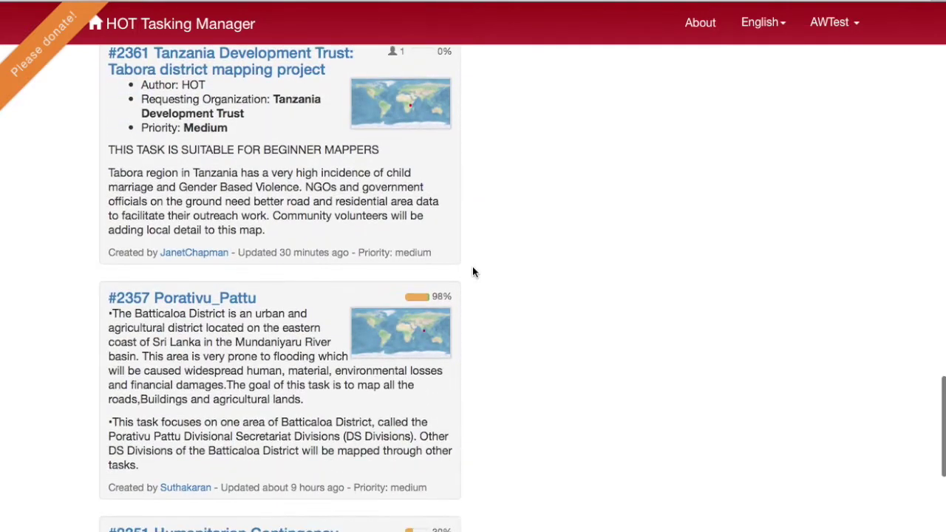
pyautogui.scroll(-1, 195, 250)
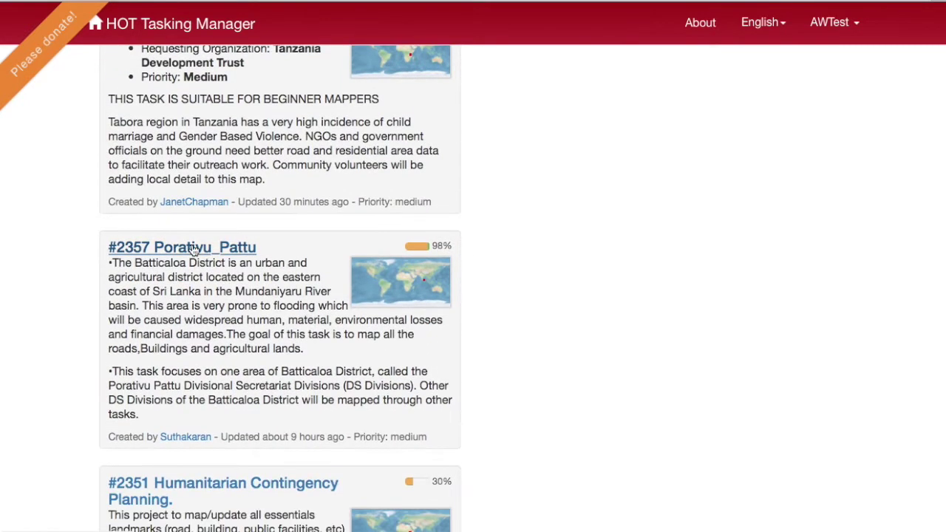
pyautogui.click(194, 249)
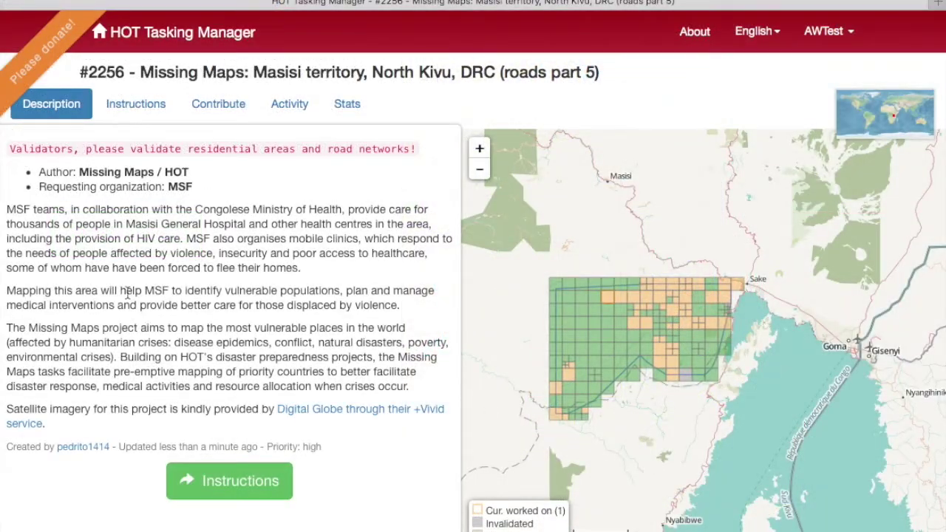
# Show the Blantyre, Malawi 2 project's Instructions and zoom into its task grid map.
pyautogui.click(139, 109)
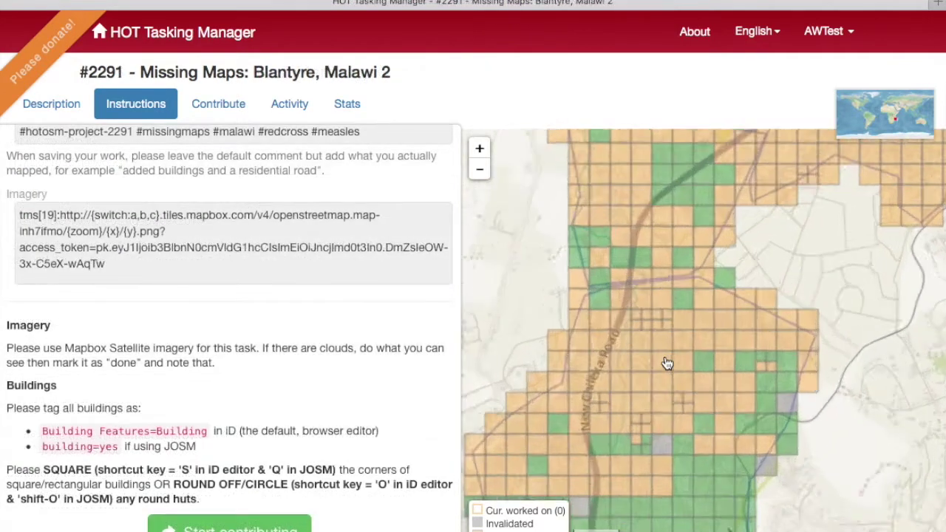
pyautogui.scroll(4, 666, 363)
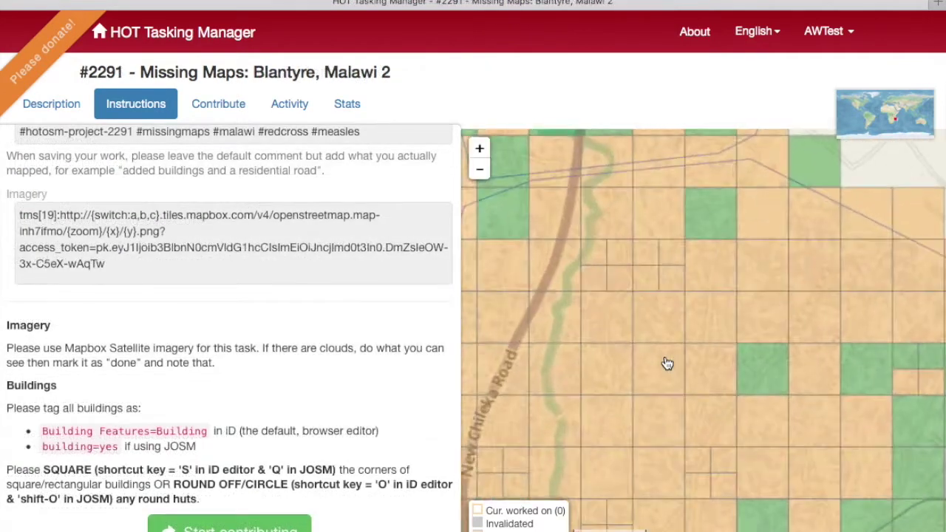
# Select task #225, lock it with 'Review the work', and open it in the iD editor.
pyautogui.click(667, 363)
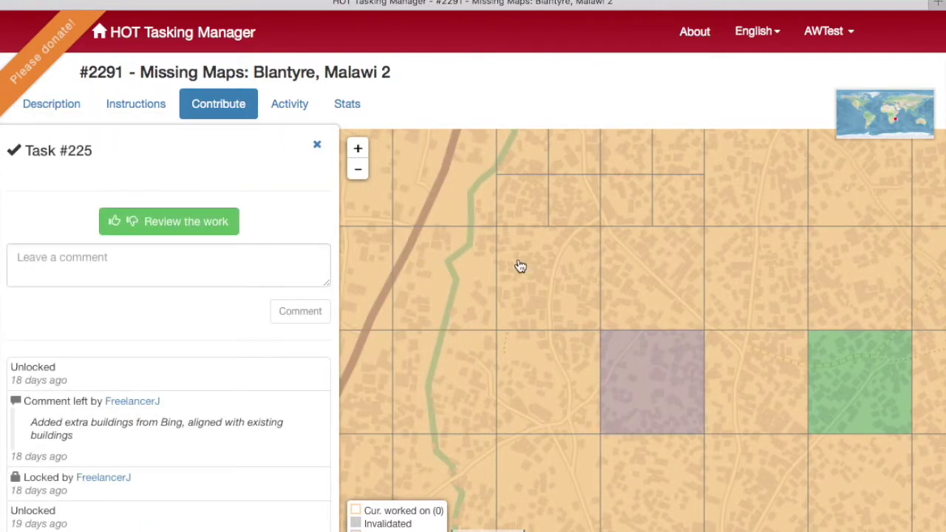
pyautogui.click(166, 224)
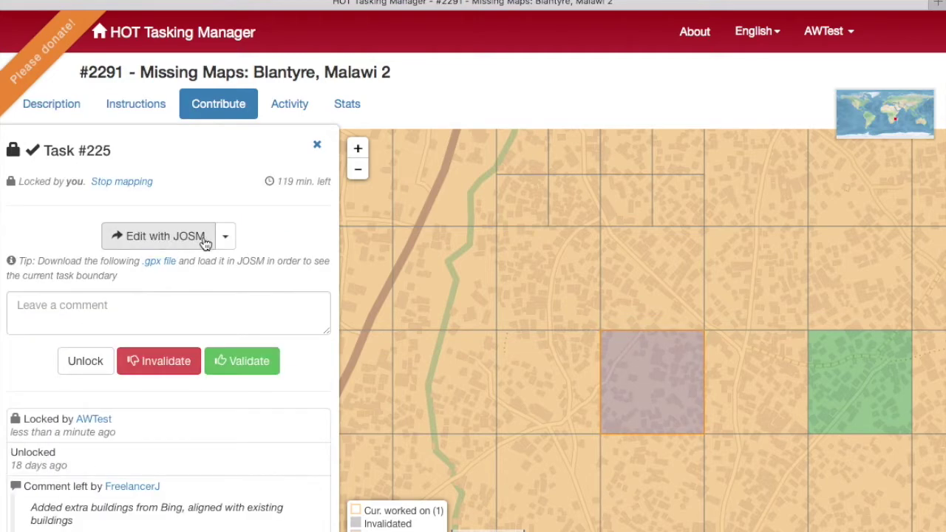
pyautogui.click(226, 238)
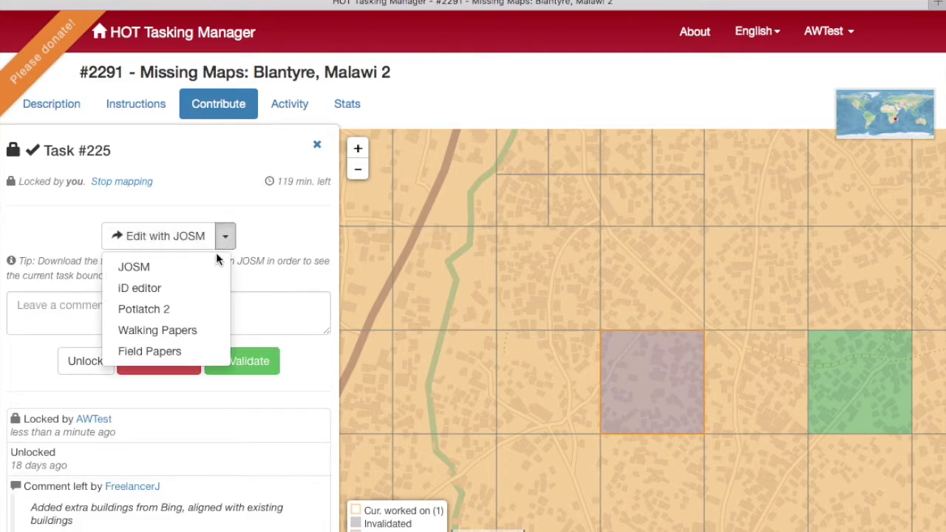
pyautogui.click(150, 293)
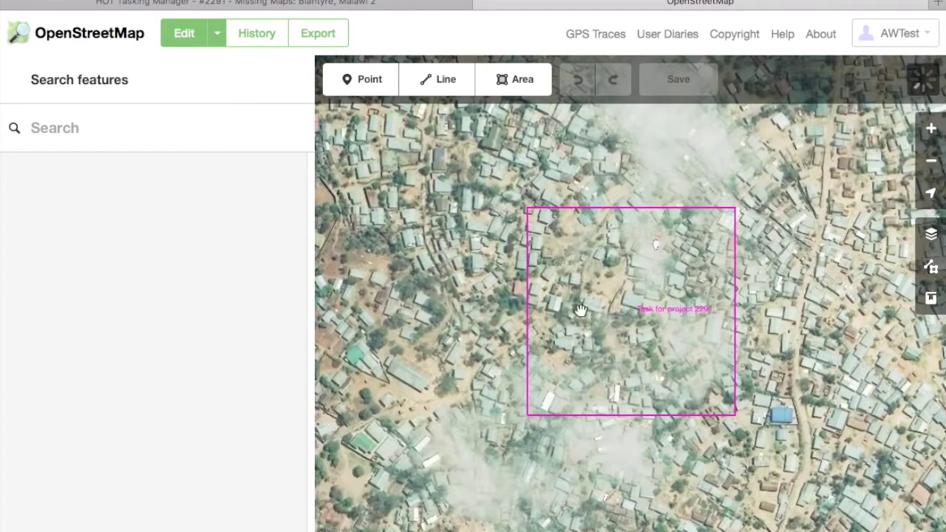
# Zoom into the task box and inspect four mapped buildings' outlines and tags in turn.
pyautogui.scroll(1, 564, 356)
pyautogui.scroll(5, 564, 356)
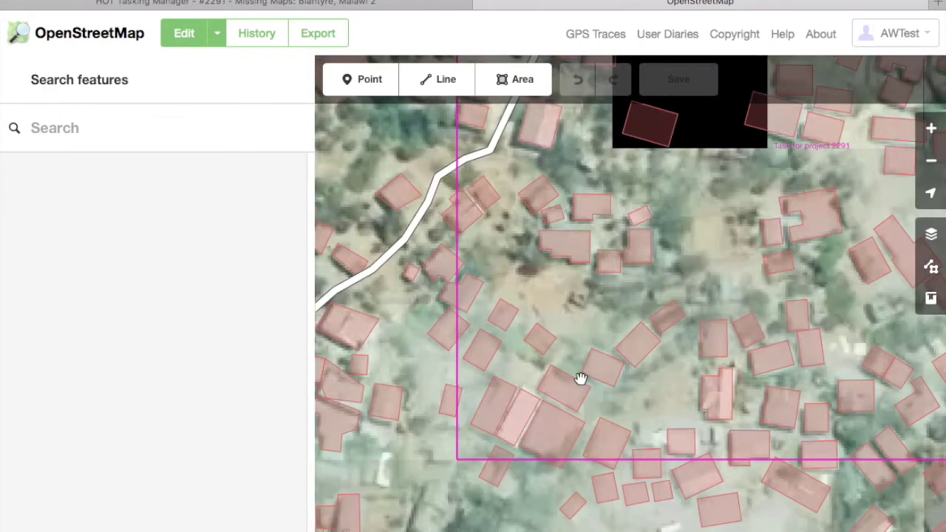
pyautogui.moveTo(661, 394); pyautogui.dragTo(585, 389)
pyautogui.click(704, 405)
pyautogui.click(729, 384)
pyautogui.moveTo(729, 384); pyautogui.dragTo(673, 381)
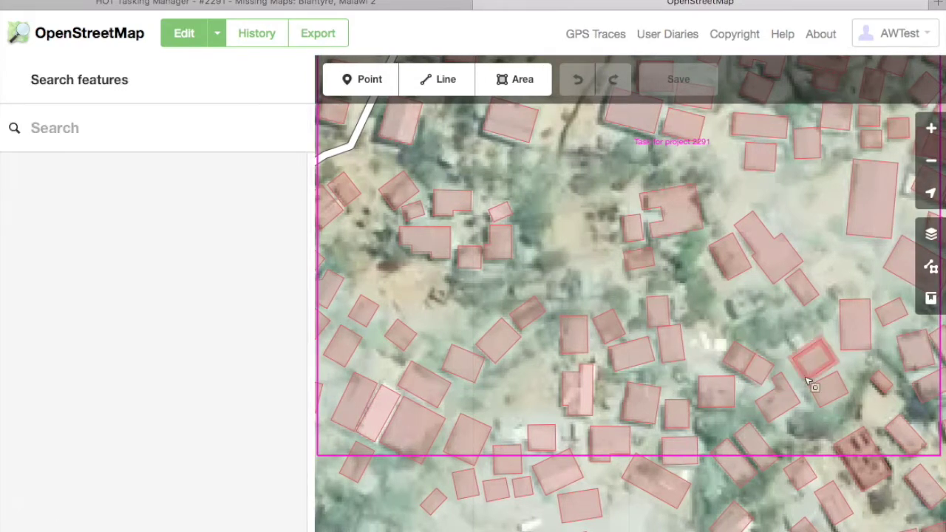
pyautogui.click(795, 400)
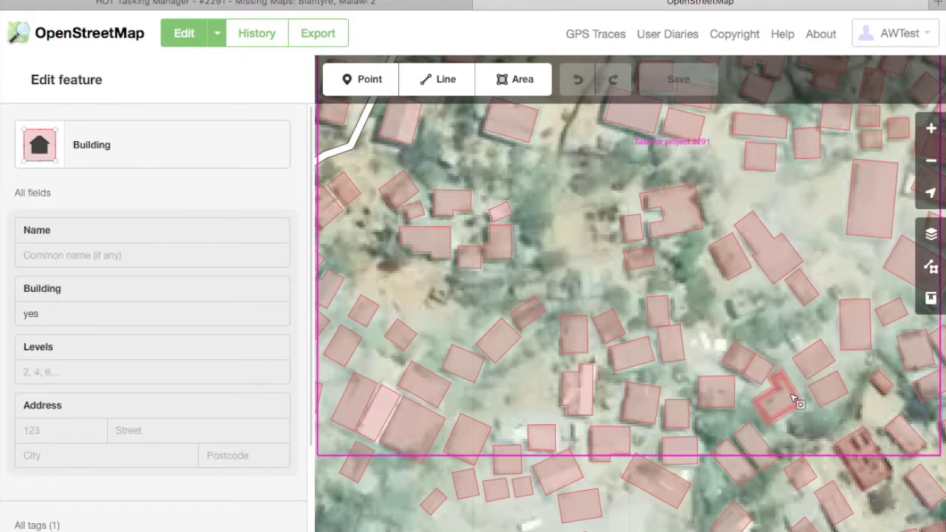
pyautogui.click(815, 395)
pyautogui.click(832, 399)
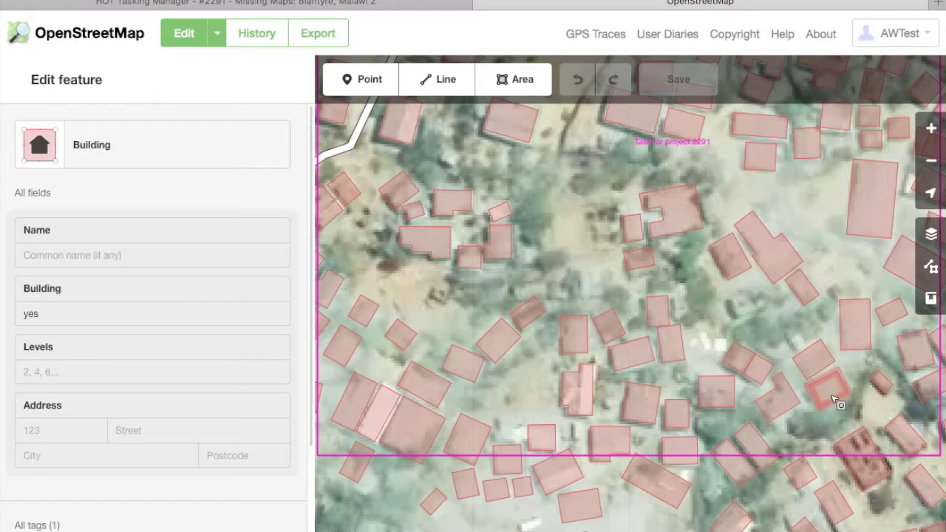
pyautogui.click(873, 389)
pyautogui.click(883, 392)
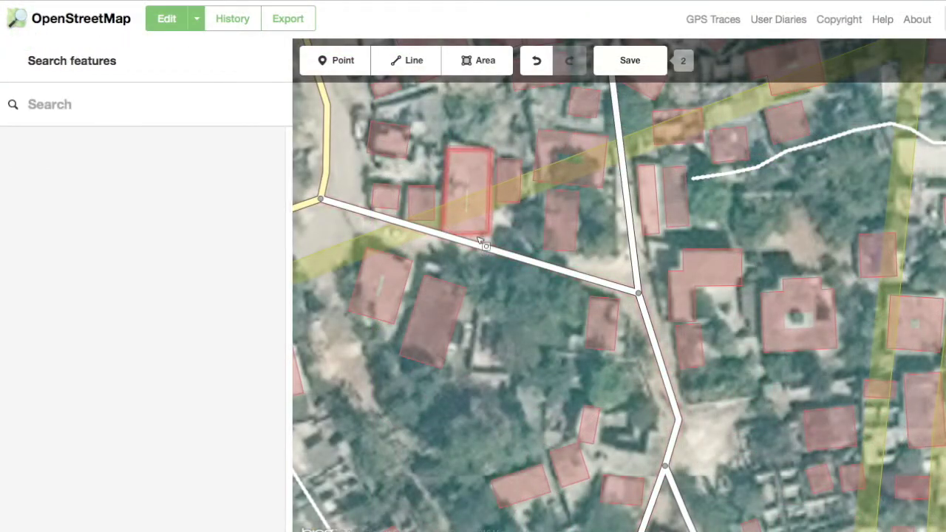
# Disconnect the roadside building's corner from the shared road vertex and verify they are separate.
pyautogui.click(478, 240)
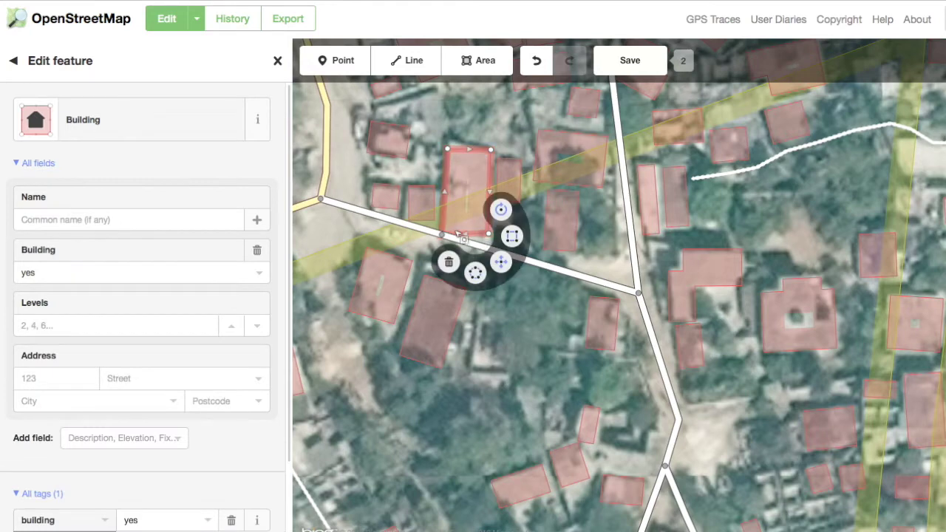
pyautogui.click(442, 234)
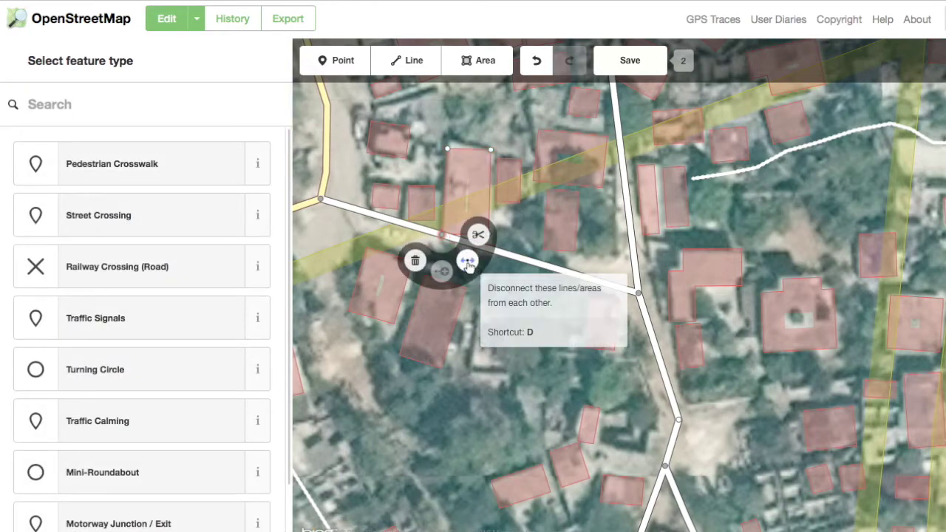
pyautogui.click(467, 263)
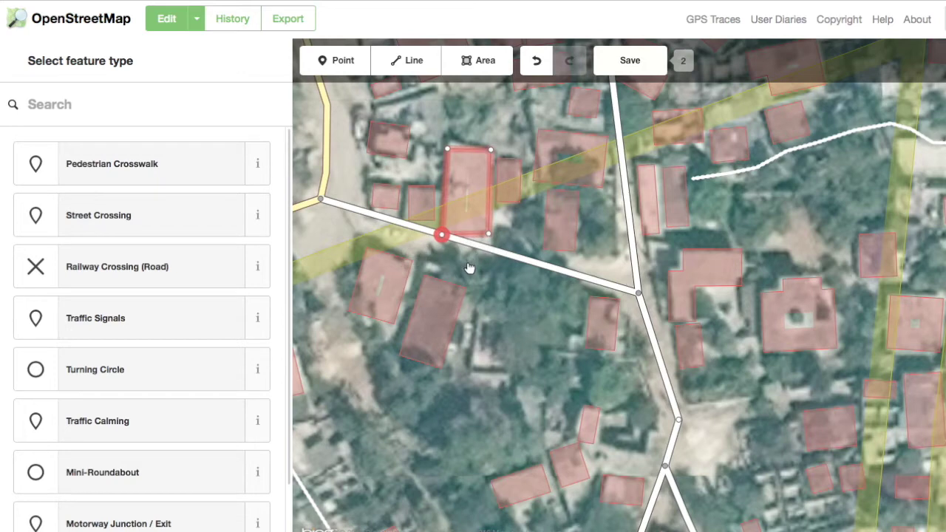
pyautogui.click(441, 227)
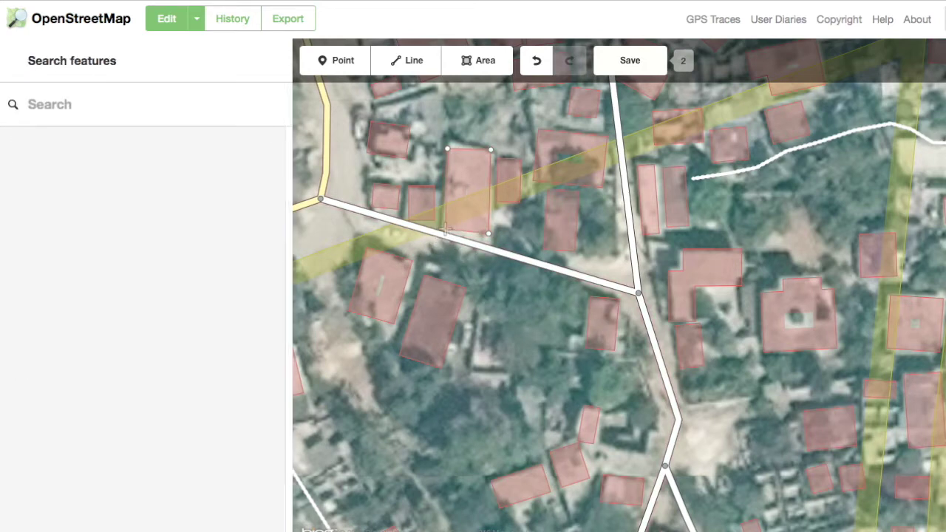
pyautogui.click(445, 230)
pyautogui.click(494, 222)
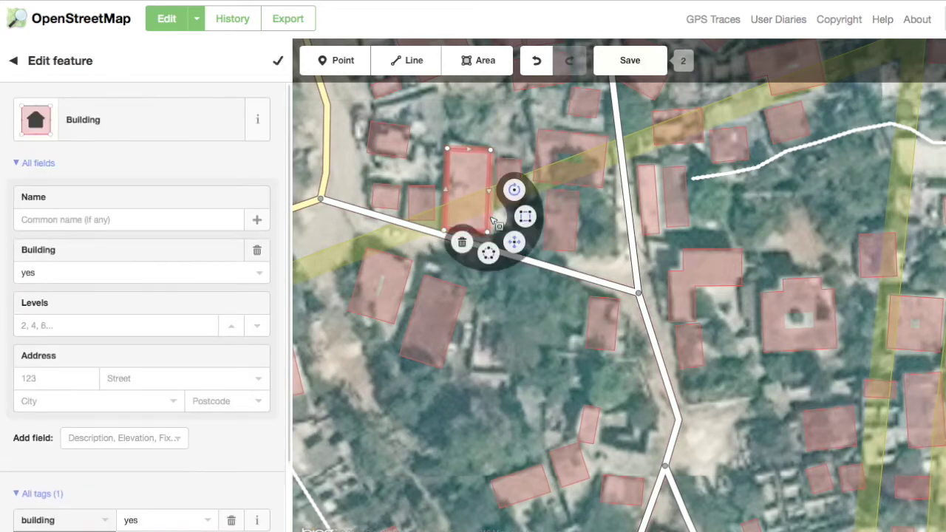
pyautogui.click(437, 246)
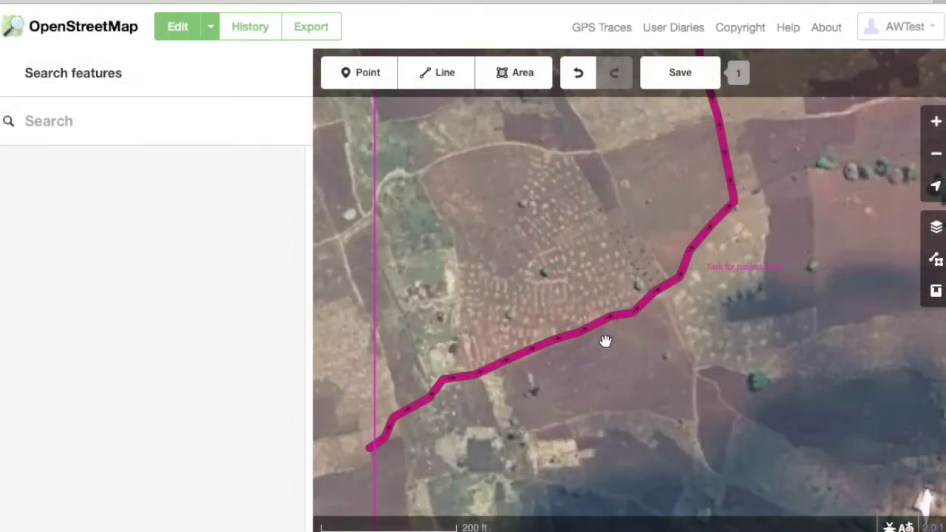
# Retag the pink motorway line as a Minor/Unclassified Road.
pyautogui.click(603, 334)
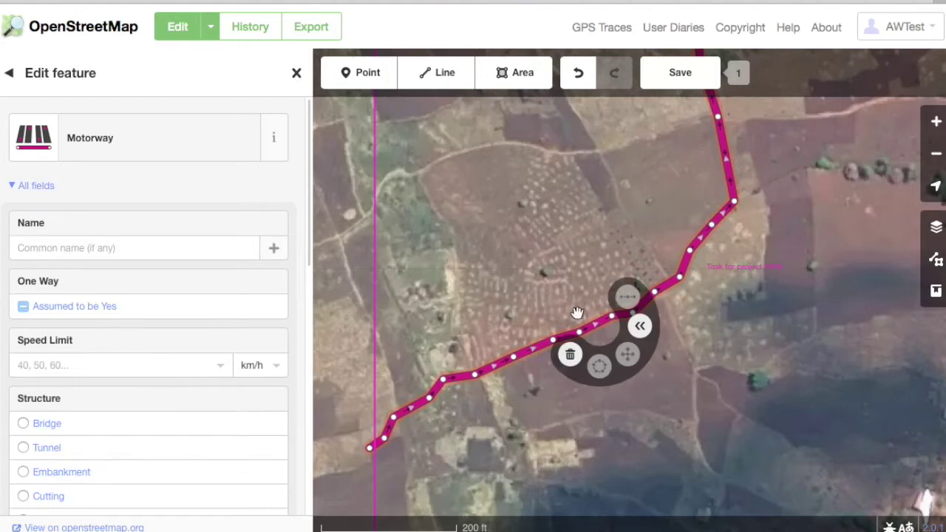
pyautogui.click(173, 145)
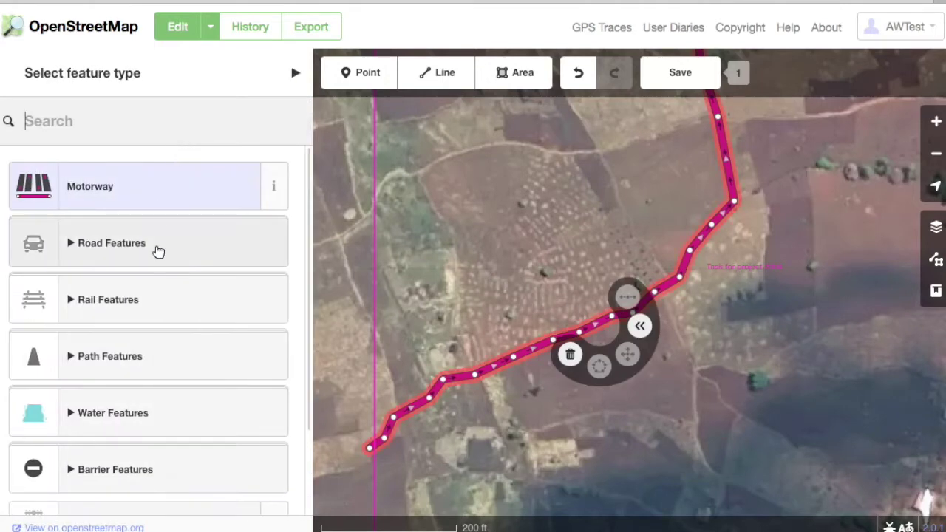
pyautogui.click(154, 249)
pyautogui.scroll(-5, 152, 271)
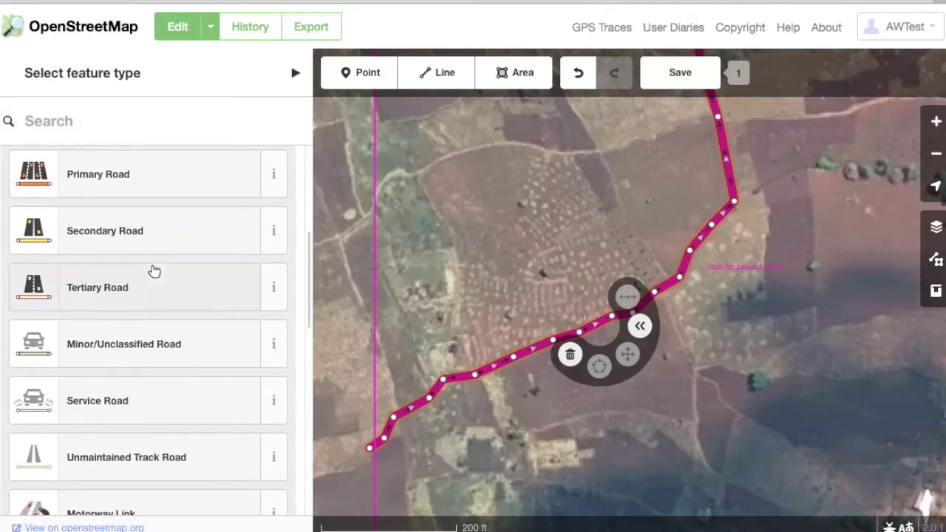
pyautogui.click(140, 310)
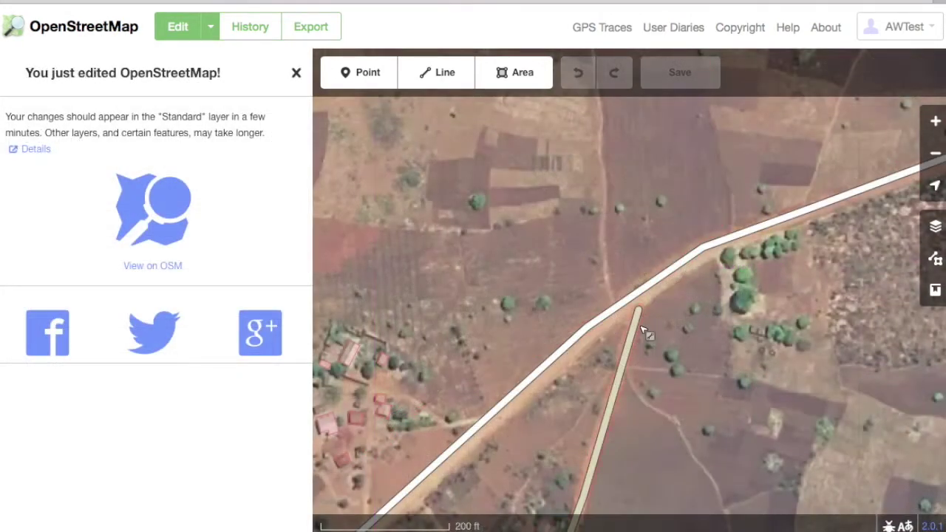
# Join the retagged road's endpoint onto the crossing white residential road.
pyautogui.rightClick(643, 331)
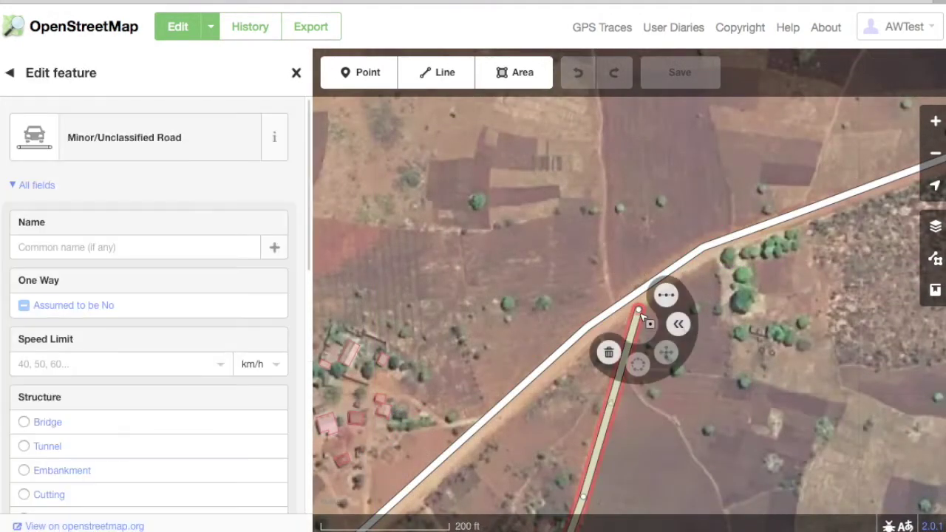
pyautogui.moveTo(639, 311); pyautogui.dragTo(643, 288)
pyautogui.click(645, 294)
pyautogui.click(620, 269)
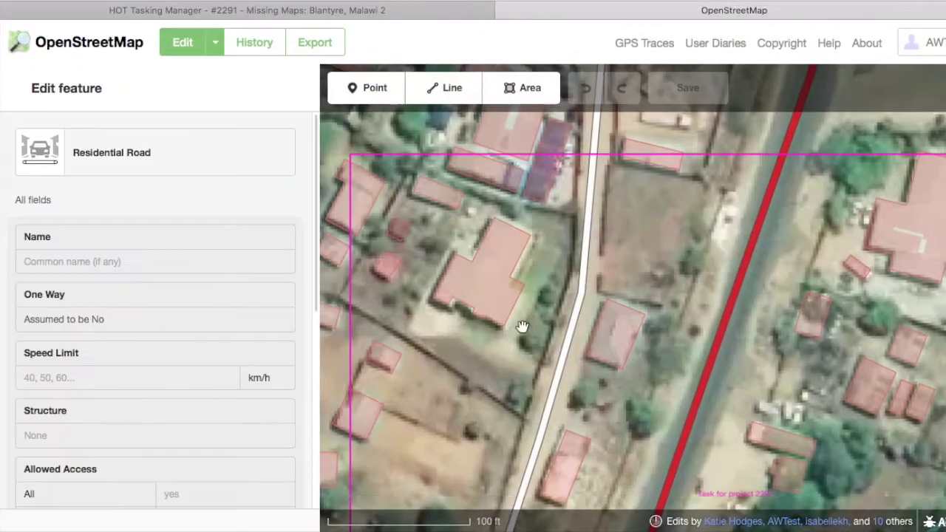
# Pan over the next area's roads and river, then return to the Tasking Manager.
pyautogui.click(515, 265)
pyautogui.press('Down')
pyautogui.press('Down')
pyautogui.press('Down')
pyautogui.press('Down')
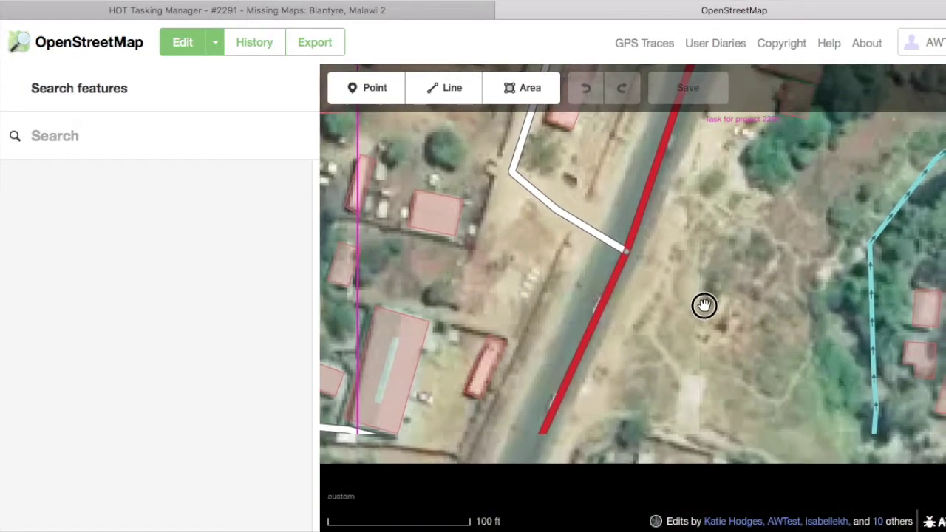
pyautogui.moveTo(777, 263); pyautogui.dragTo(611, 353)
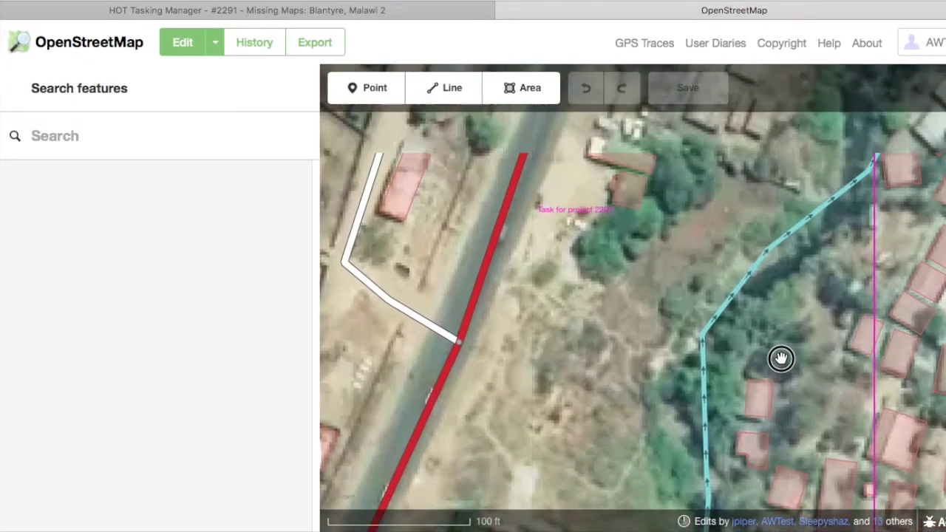
pyautogui.moveTo(781, 358); pyautogui.dragTo(781, 370)
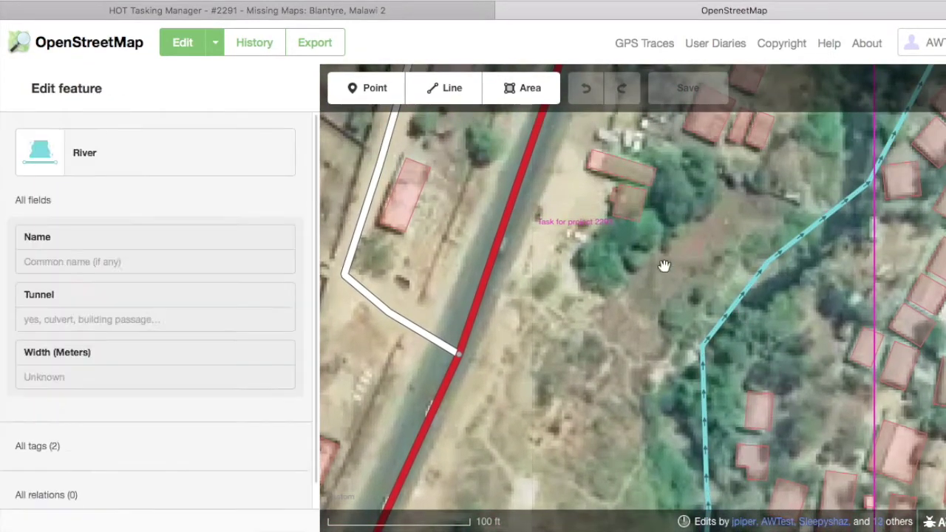
pyautogui.click(301, 10)
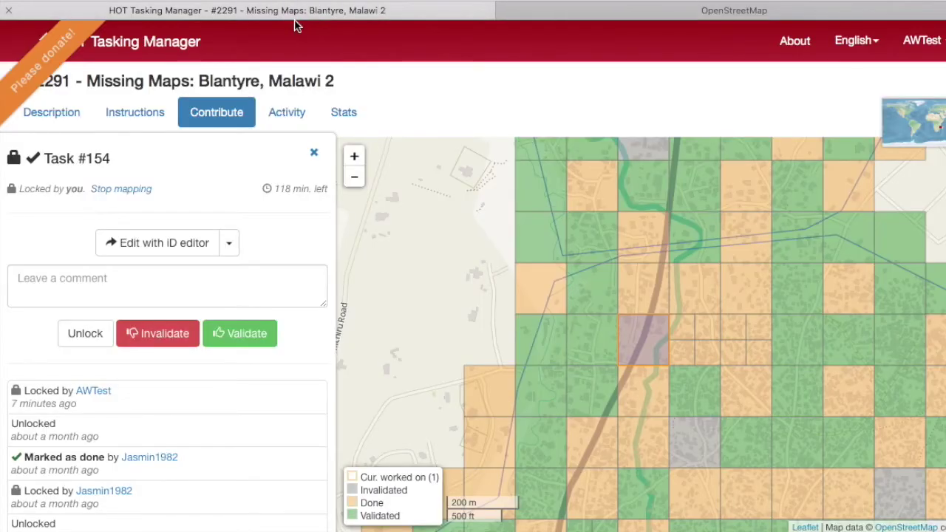
pyautogui.scroll(-3, 204, 399)
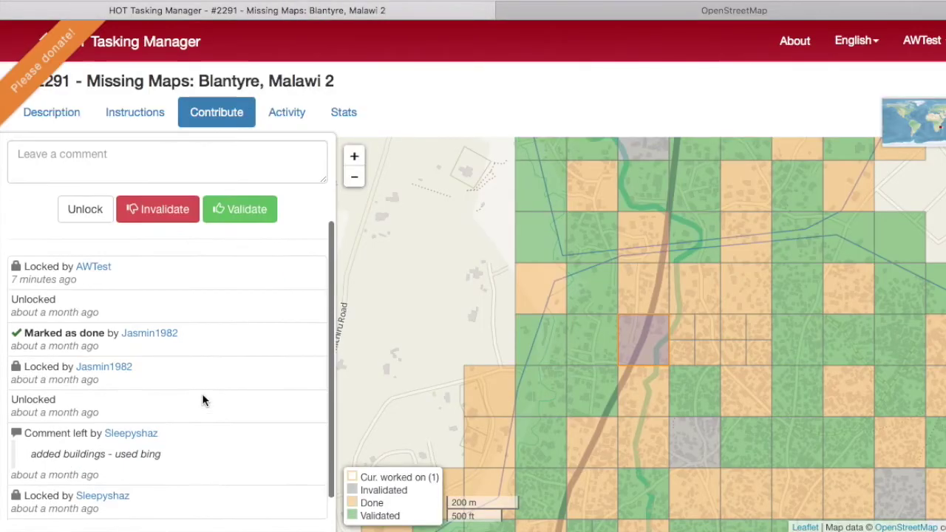
pyautogui.scroll(1, 203, 400)
pyautogui.click(167, 177)
pyautogui.write('nice job @Jasmin')
pyautogui.press('Down')
pyautogui.press('Return')
pyautogui.write('and @sleepy')
pyautogui.press('Down')
pyautogui.press('Down')
pyautogui.press('Return')
pyautogui.write(", thanks for mapping! As always don't forget to square your")
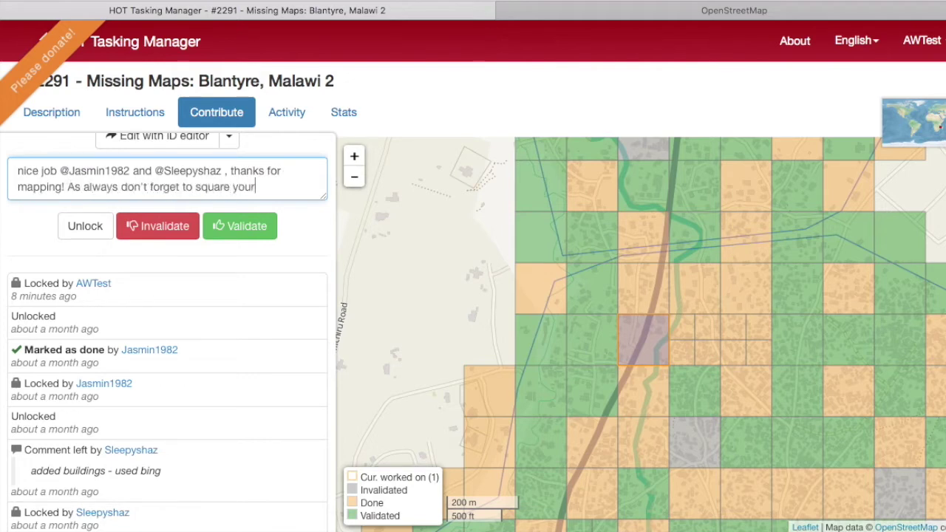
pyautogui.write(' corners with the s key on your keyboard.')
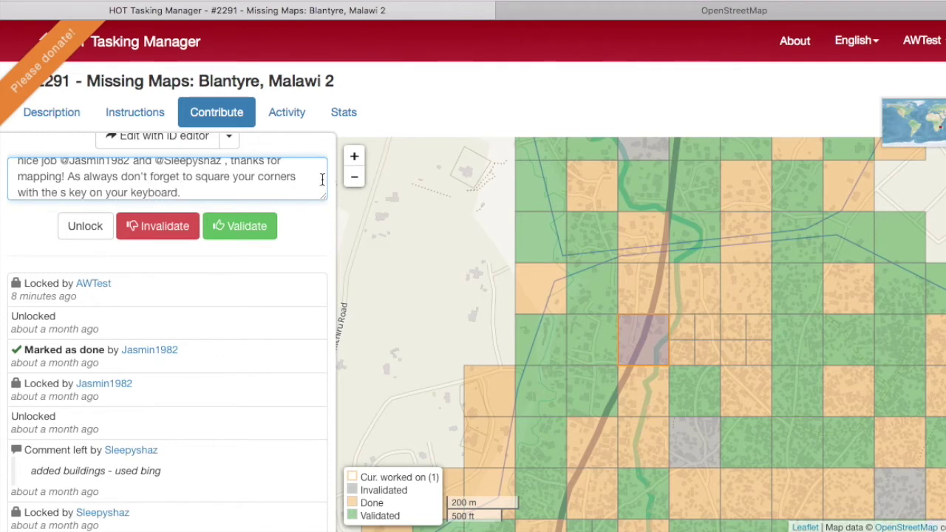
pyautogui.click(230, 231)
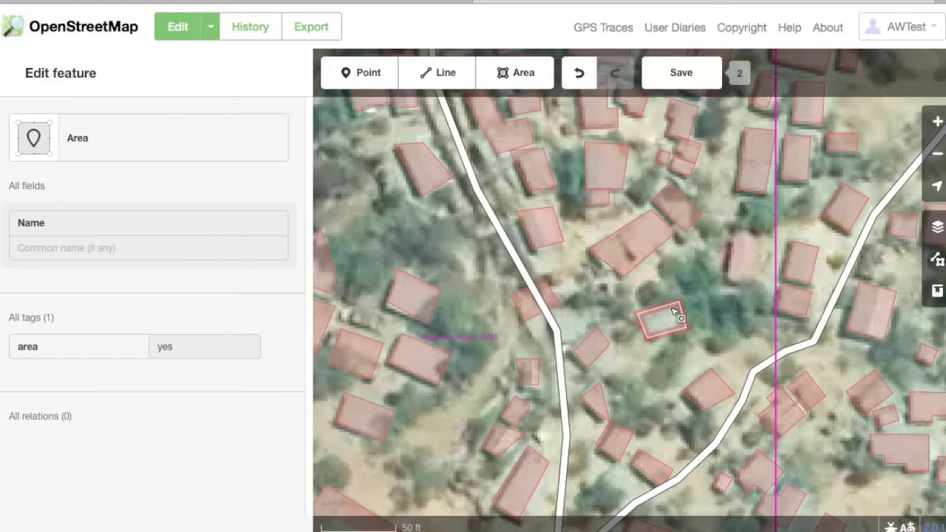
# Inspect the next task's buildings, then type 'Thanks for editing' mentioning its mapper.
pyautogui.press('Escape')
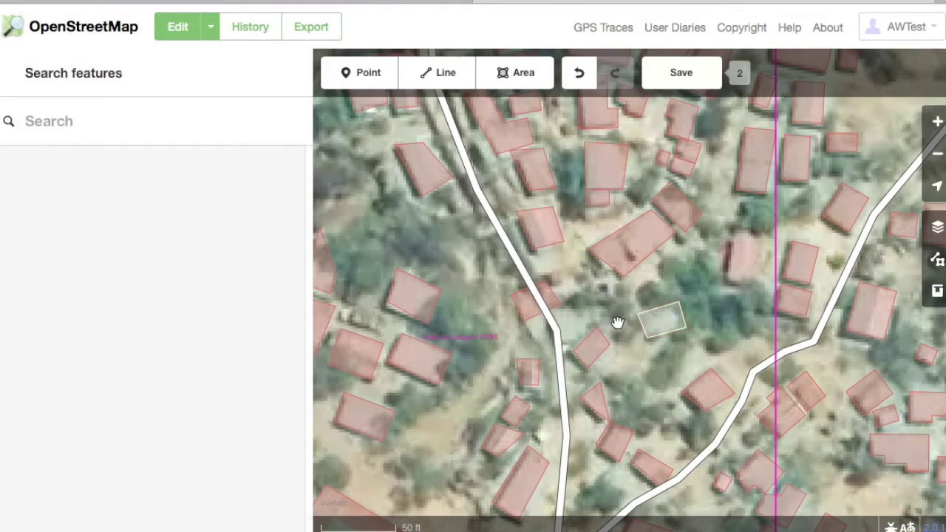
pyautogui.click(611, 340)
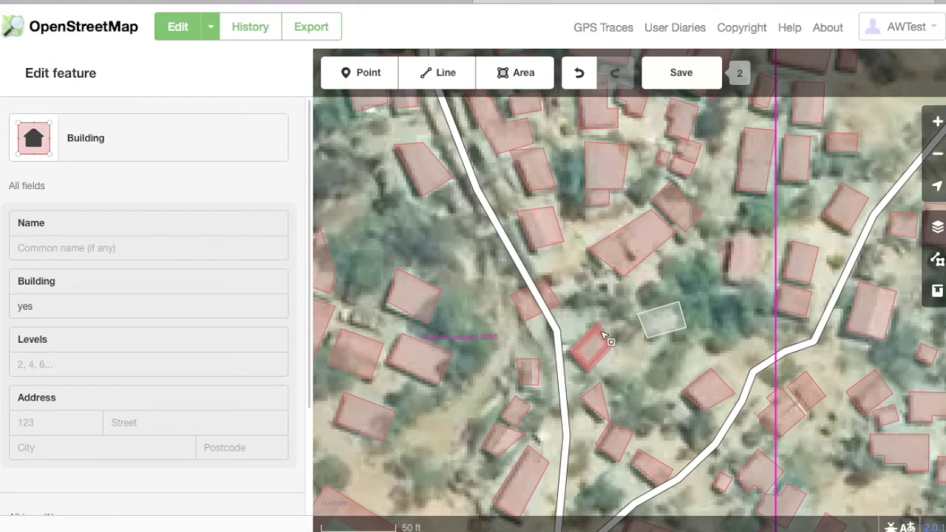
pyautogui.press('Escape')
pyautogui.click(559, 306)
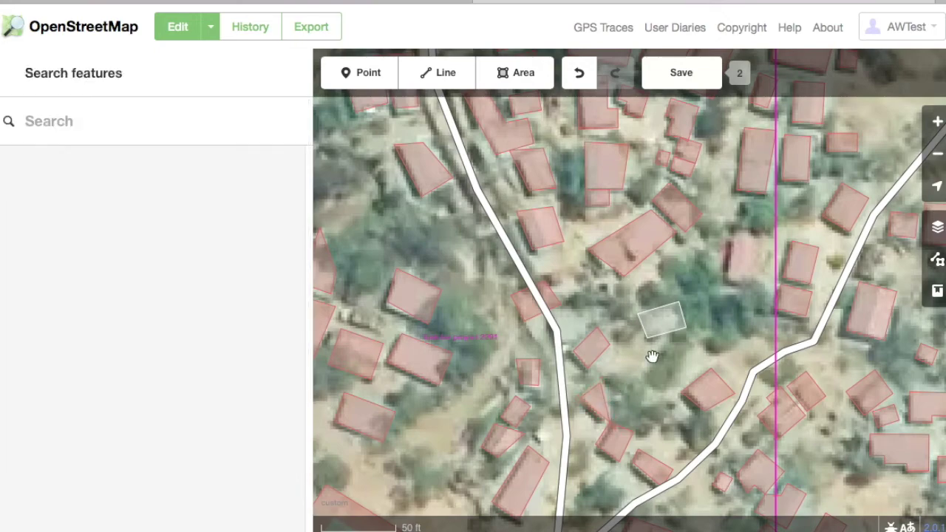
pyautogui.moveTo(718, 341); pyautogui.dragTo(727, 380)
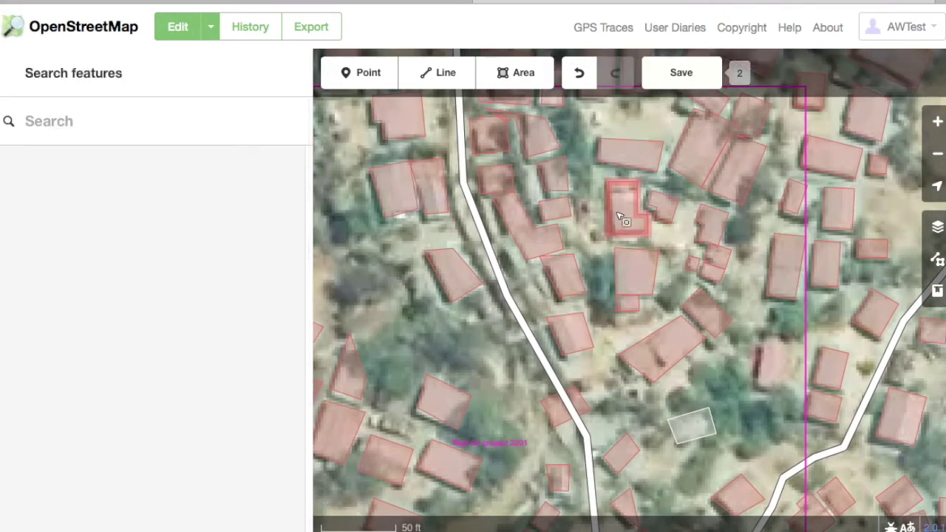
pyautogui.moveTo(594, 188); pyautogui.dragTo(621, 268)
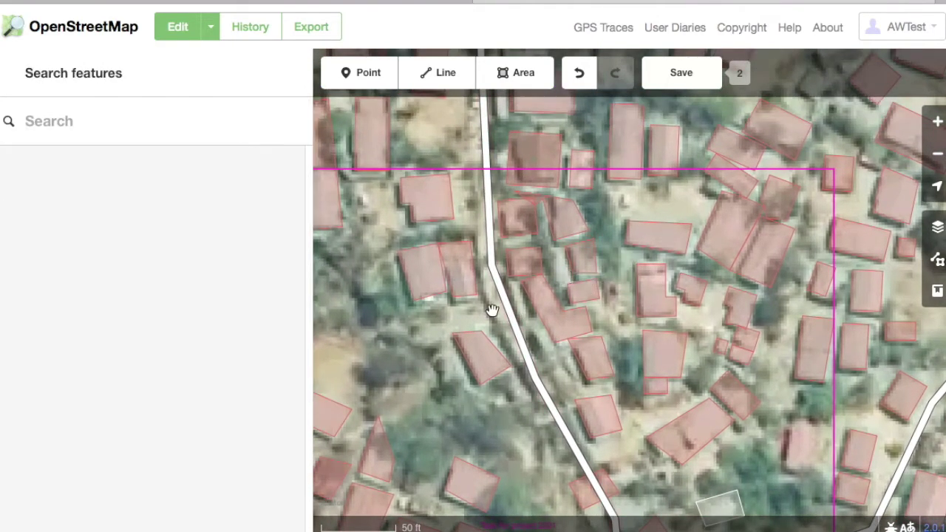
pyautogui.moveTo(480, 311); pyautogui.dragTo(549, 252)
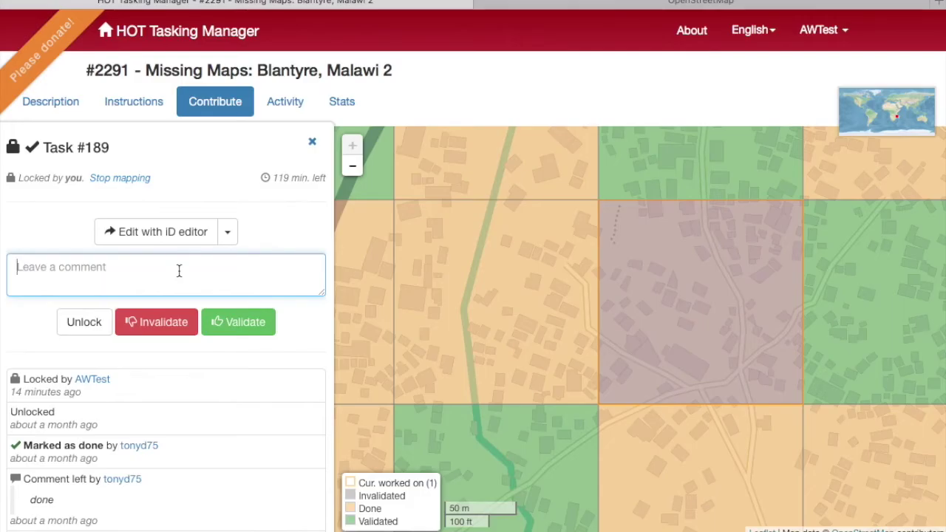
pyautogui.write('Thanks for editing @tonyd')
pyautogui.press('Return')
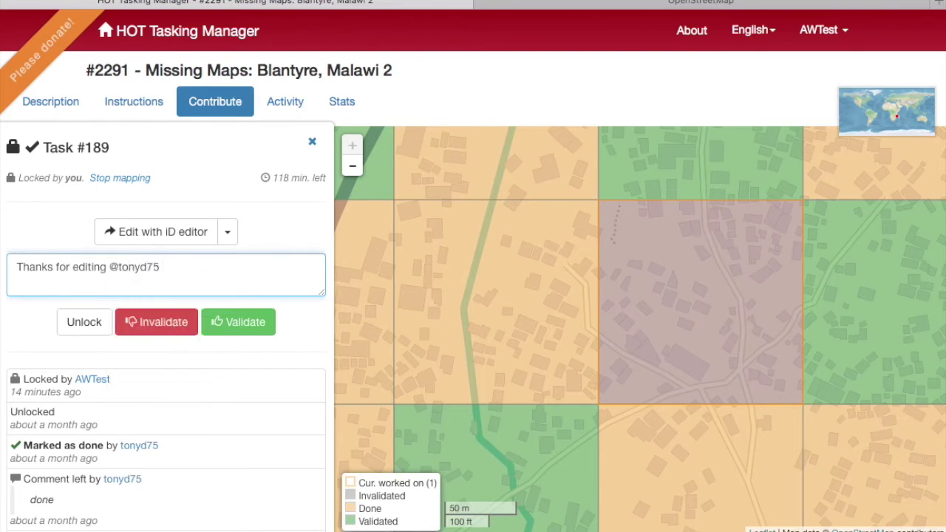
pyautogui.scroll(-3, 194, 350)
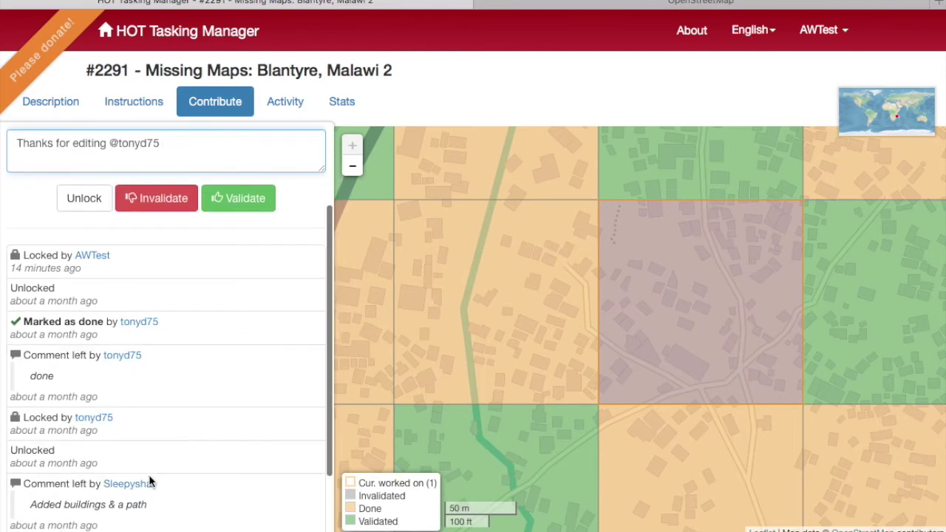
pyautogui.scroll(3, 180, 401)
pyautogui.write('@sleepy')
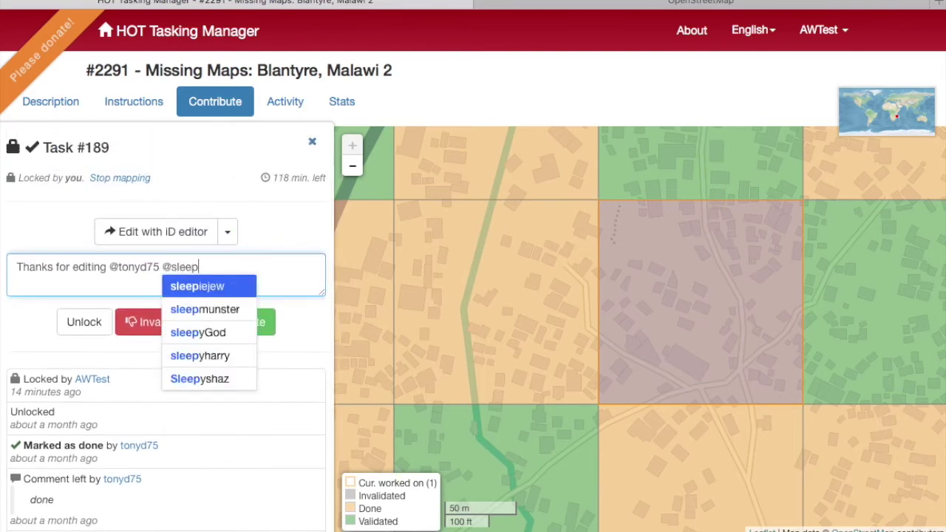
pyautogui.press('Down')
pyautogui.press('Down')
pyautogui.press('Return')
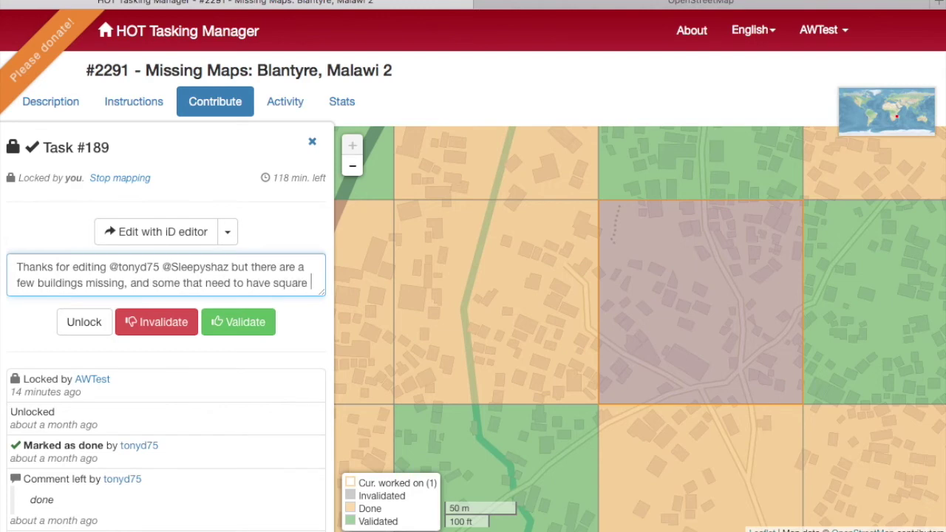
pyautogui.write('corners. Ple')
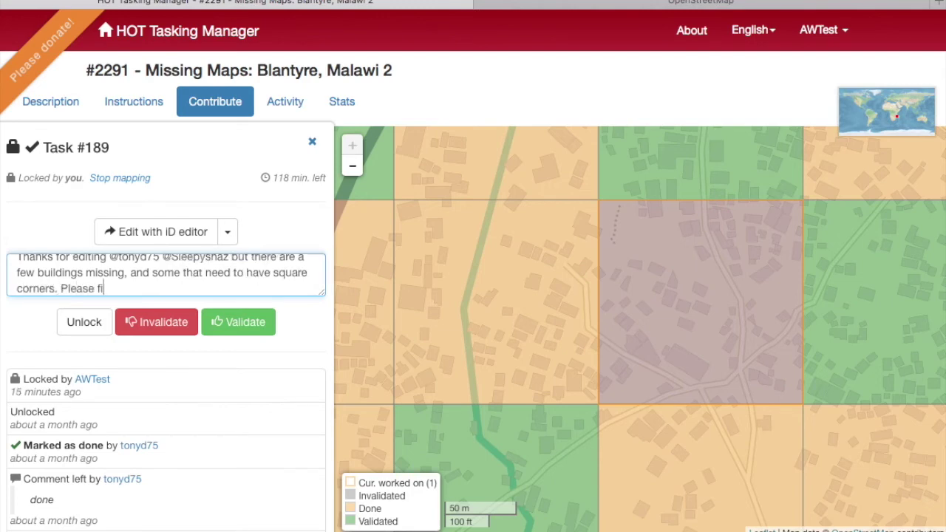